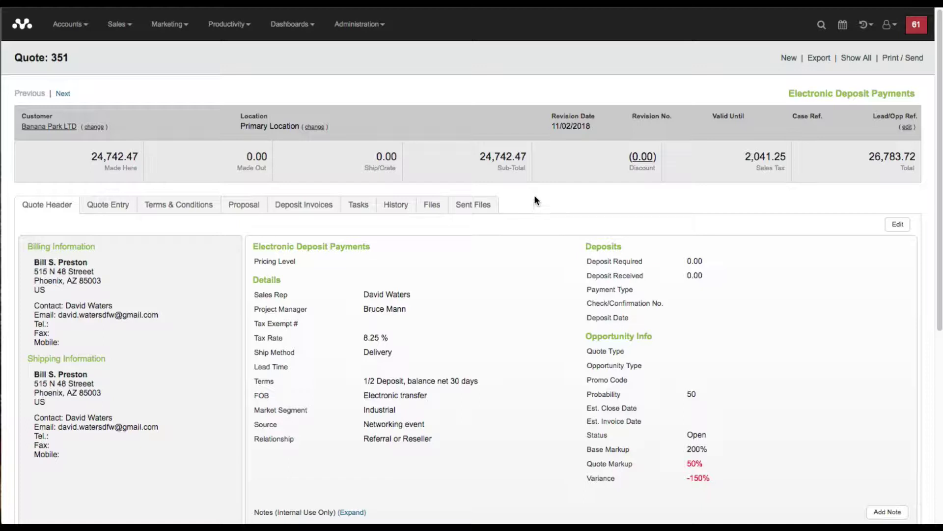
# Step: Start a new deposit on Quote 351 at 50% of total, calculating 13,391.86
pyautogui.click(301, 208)
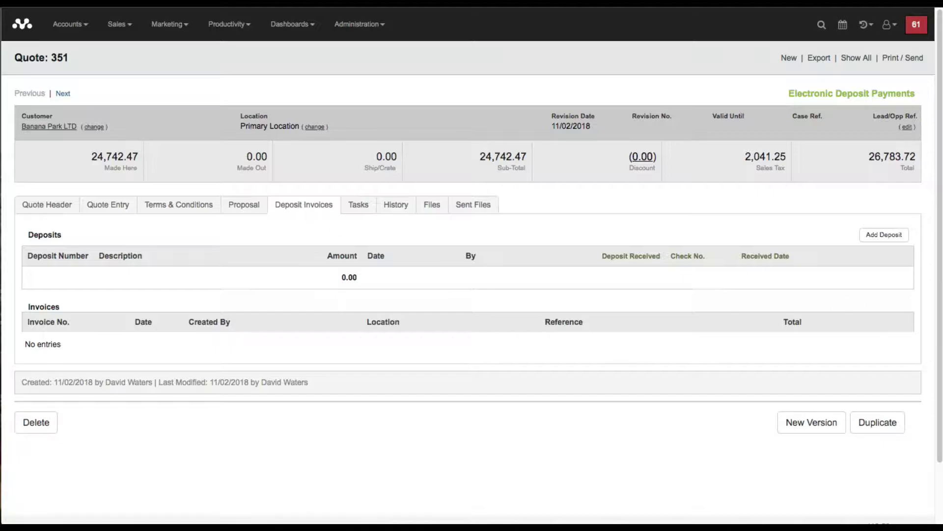
pyautogui.click(891, 240)
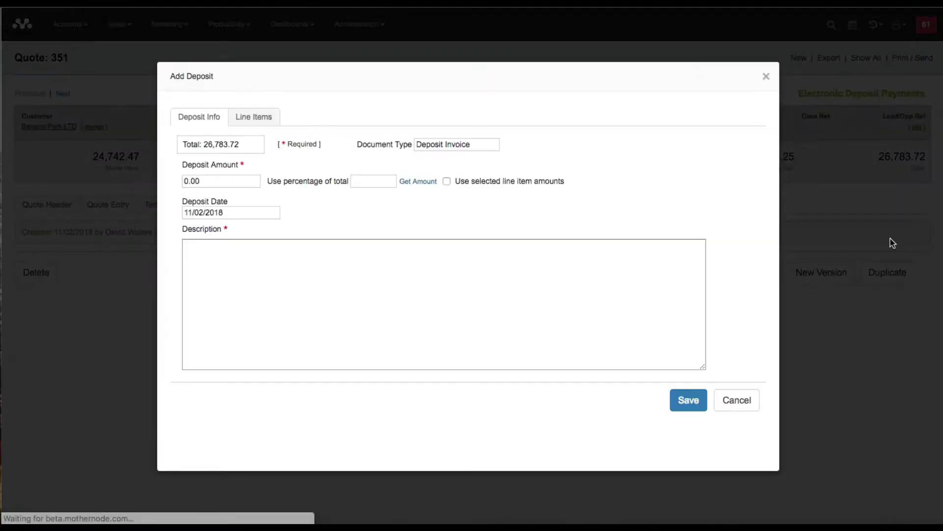
pyautogui.click(364, 182)
pyautogui.write('50')
pyautogui.click(364, 202)
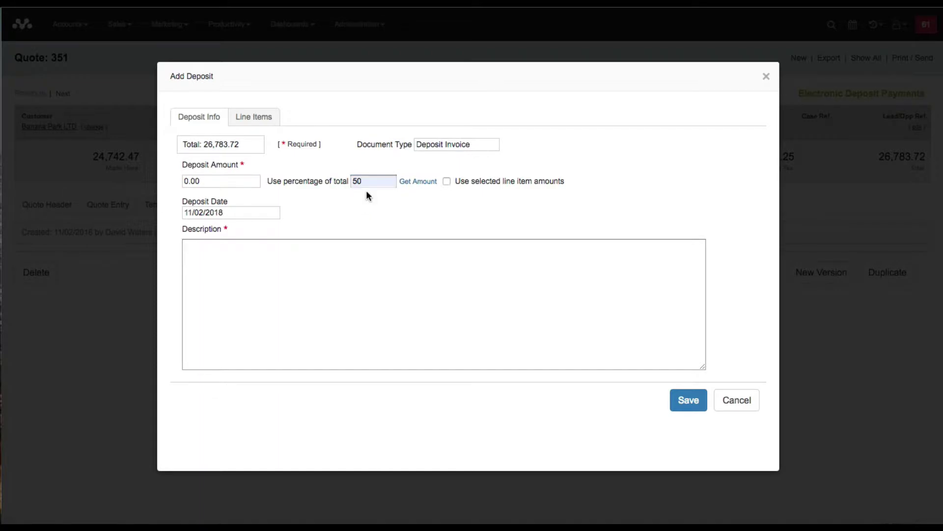
pyautogui.click(412, 185)
pyautogui.click(261, 119)
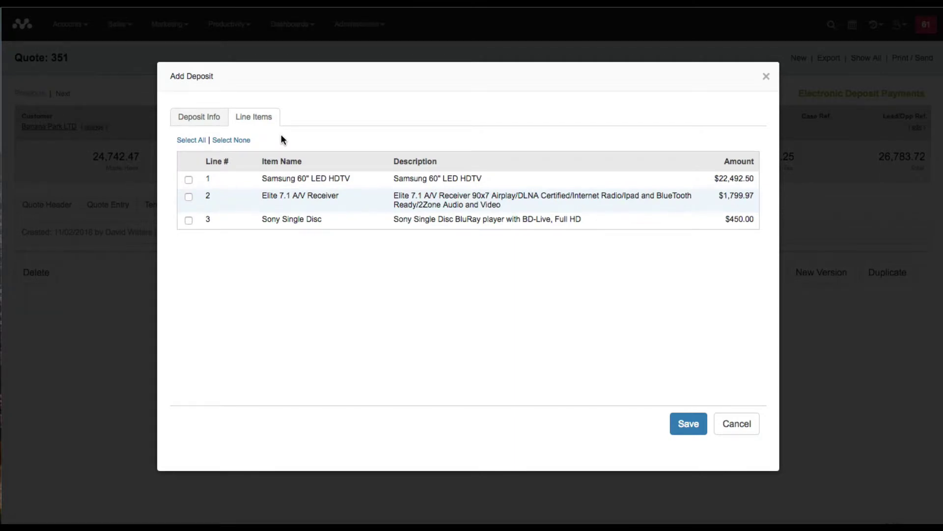
pyautogui.click(199, 117)
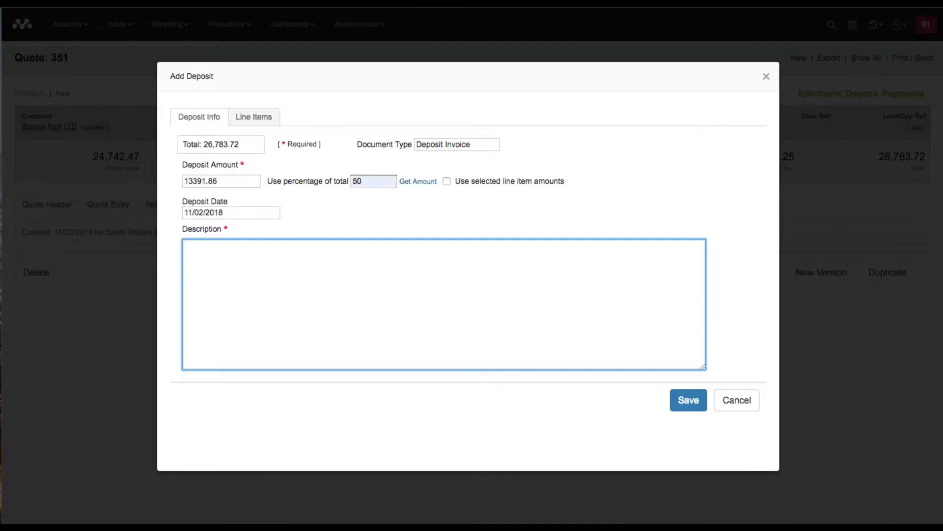
# Step: Describe the deposit as 'Pay this please', save it, and go back to the quote header
pyautogui.write('Pay this please')
pyautogui.click(690, 401)
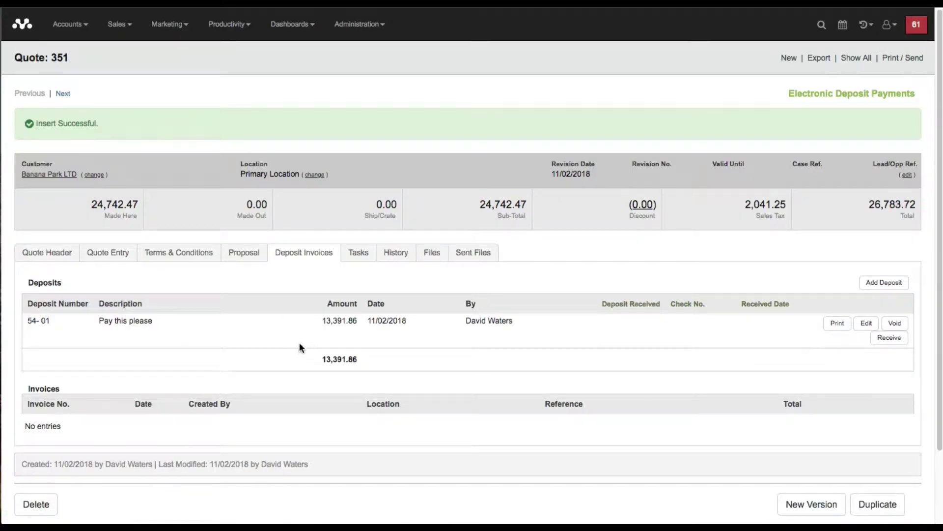
pyautogui.click(48, 257)
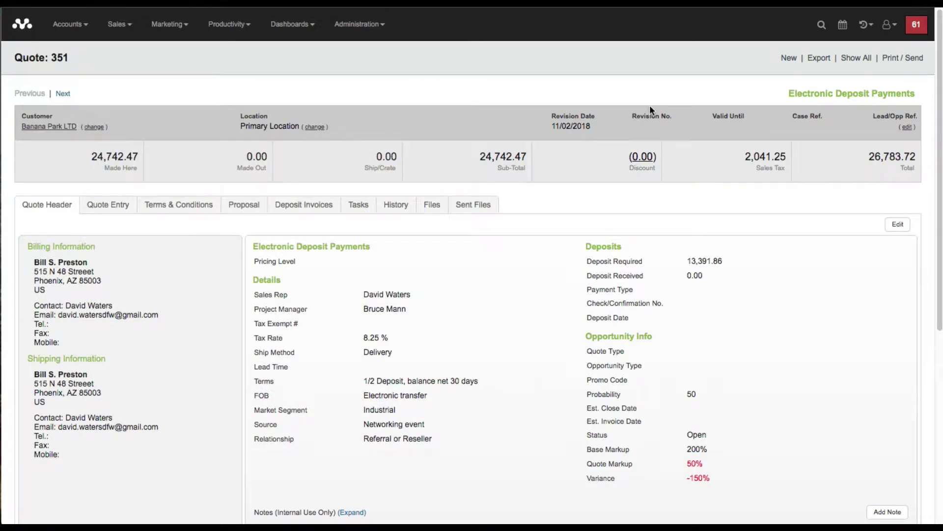
# Step: Choose Deposit Invoice #54 in Print / Send as the document to email
pyautogui.click(897, 59)
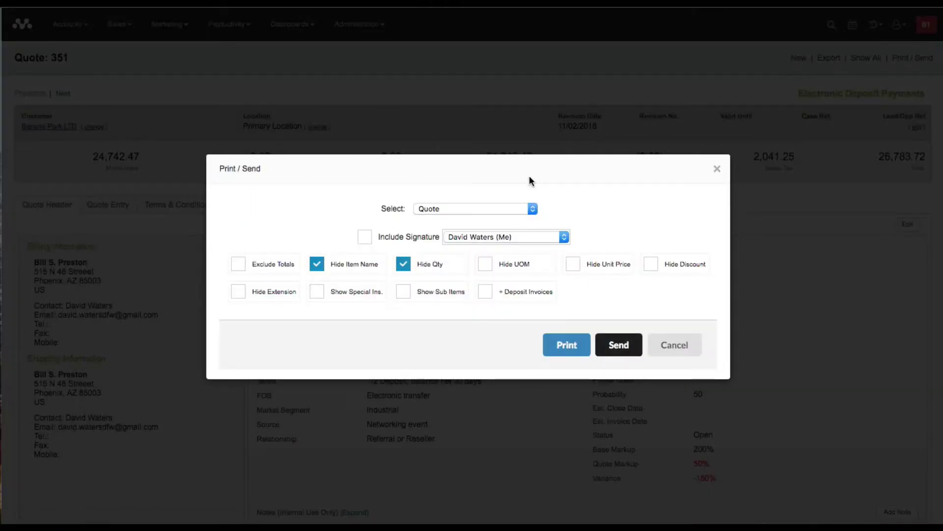
pyautogui.click(514, 208)
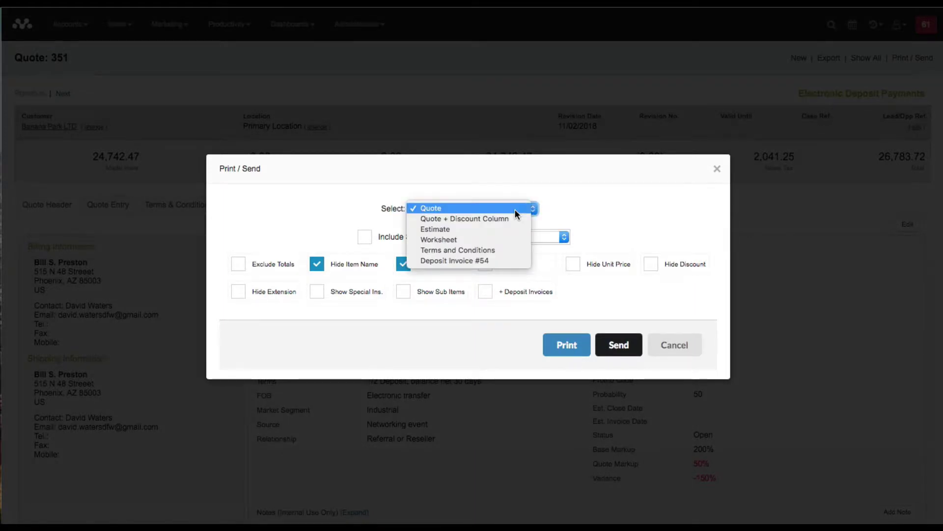
pyautogui.click(507, 260)
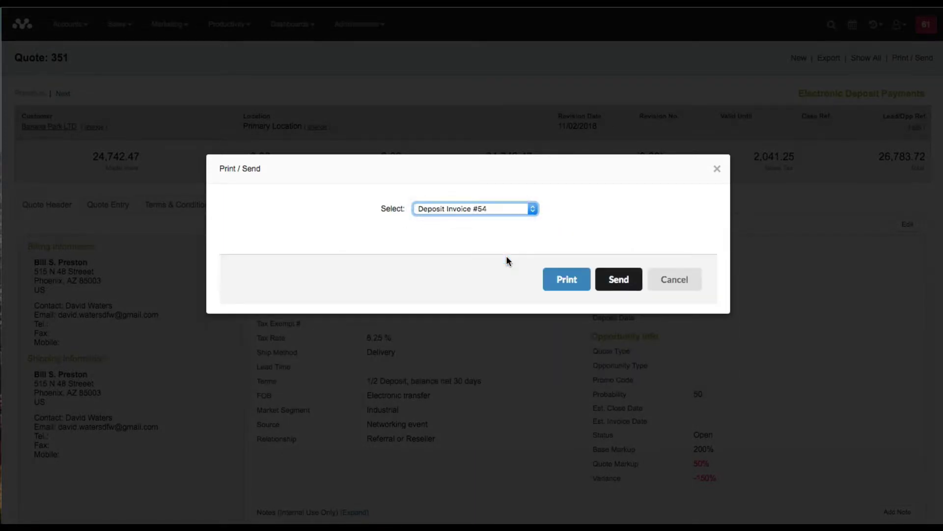
pyautogui.click(611, 285)
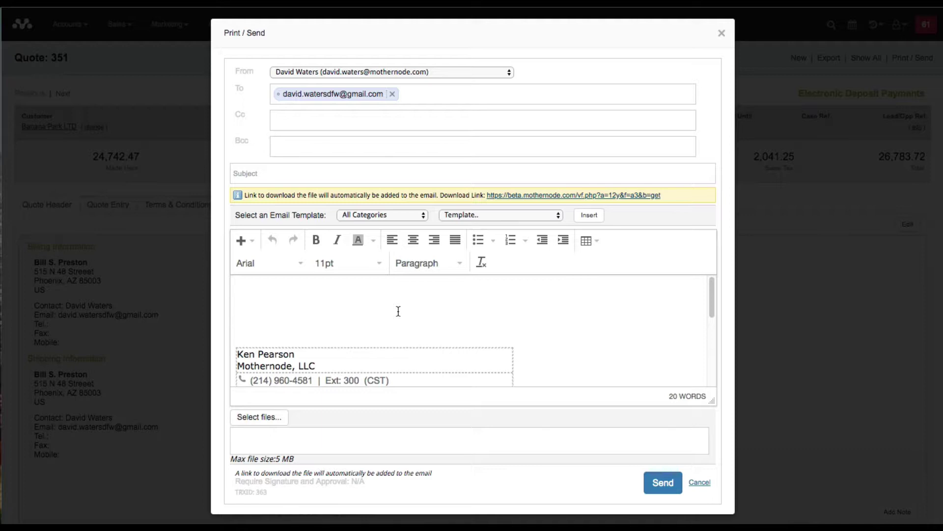
# Step: Fill the email from the Mothernode Request for Deposit Payment template and send it
pyautogui.click(487, 217)
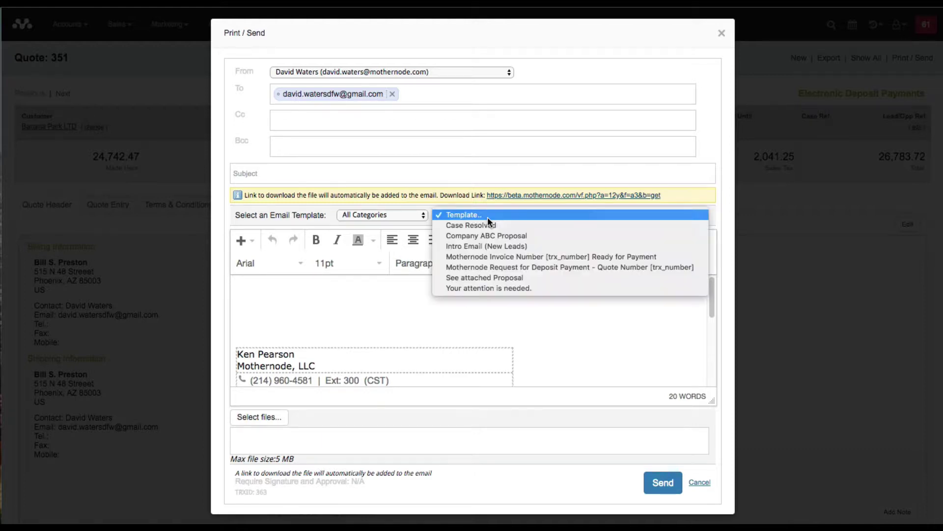
pyautogui.click(487, 268)
pyautogui.click(588, 216)
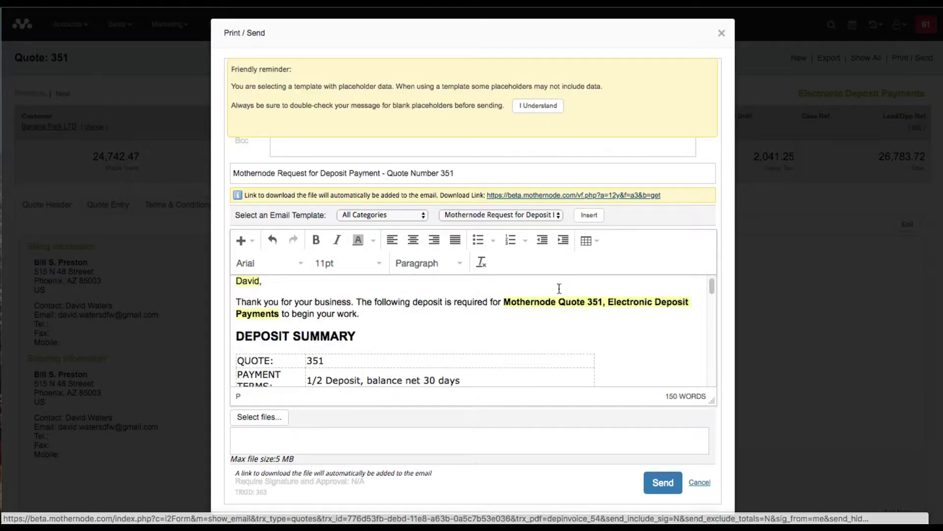
pyautogui.click(536, 108)
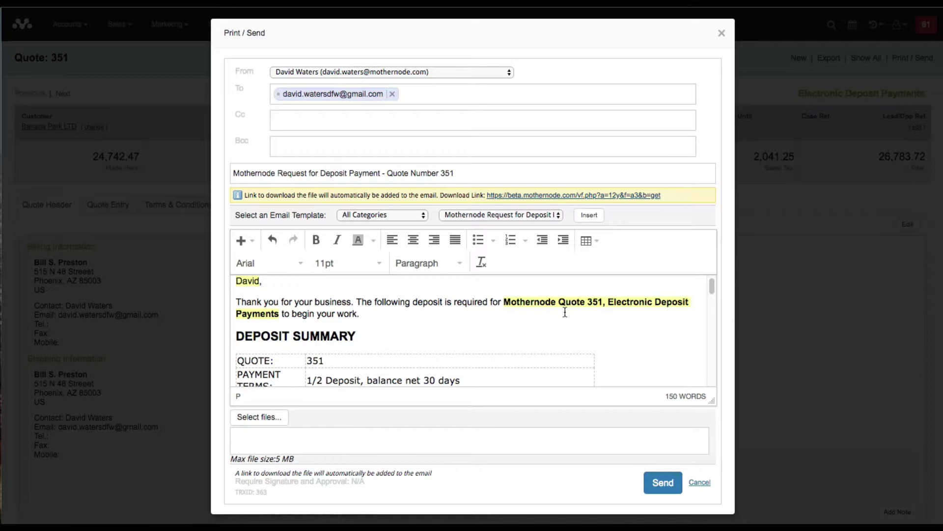
pyautogui.moveTo(710, 288)
pyautogui.mouseDown()
pyautogui.moveTo(704, 332)
pyautogui.moveTo(706, 283)
pyautogui.mouseUp()
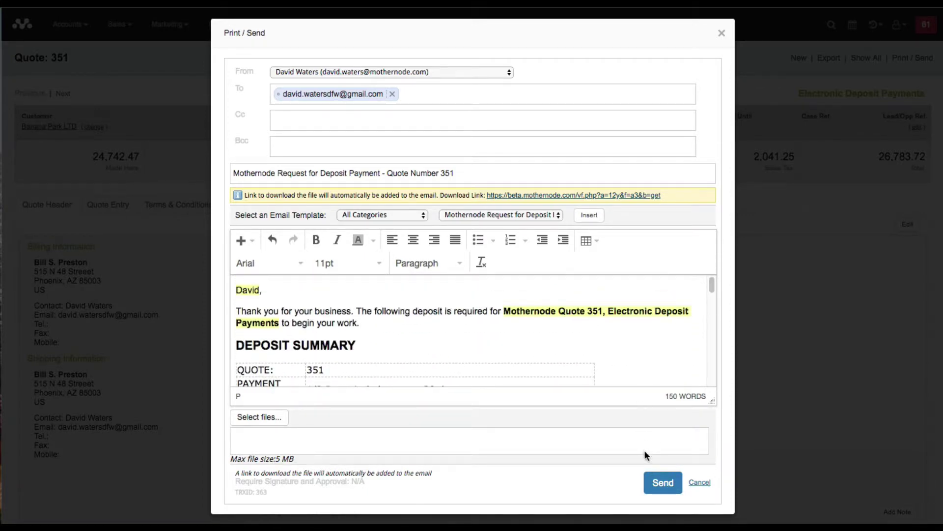
pyautogui.click(662, 484)
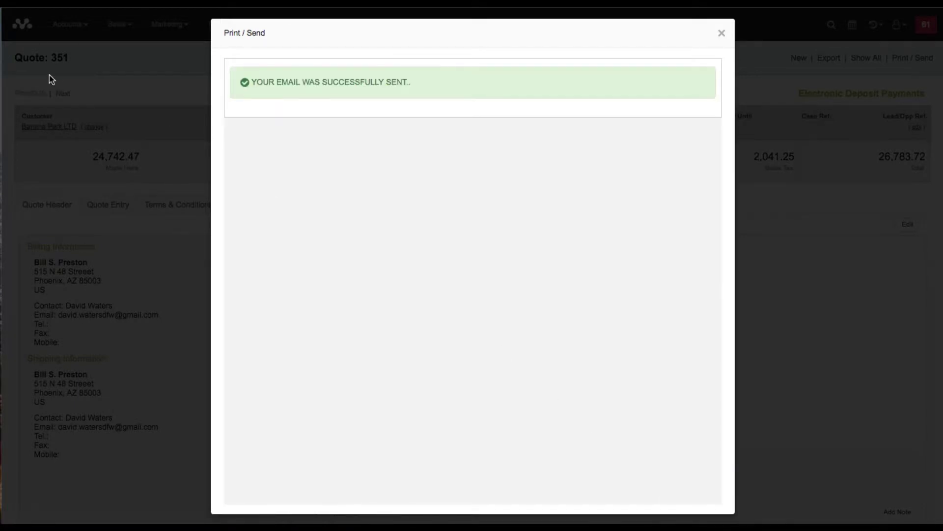
# Step: Close the send confirmation and view the quote's Sent Files listing 54.pdf as pending
pyautogui.click(51, 79)
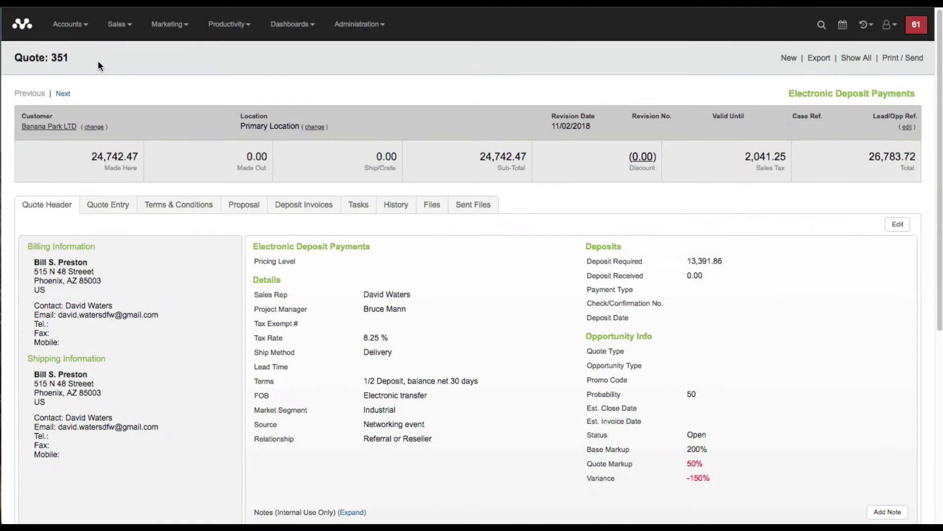
pyautogui.click(468, 213)
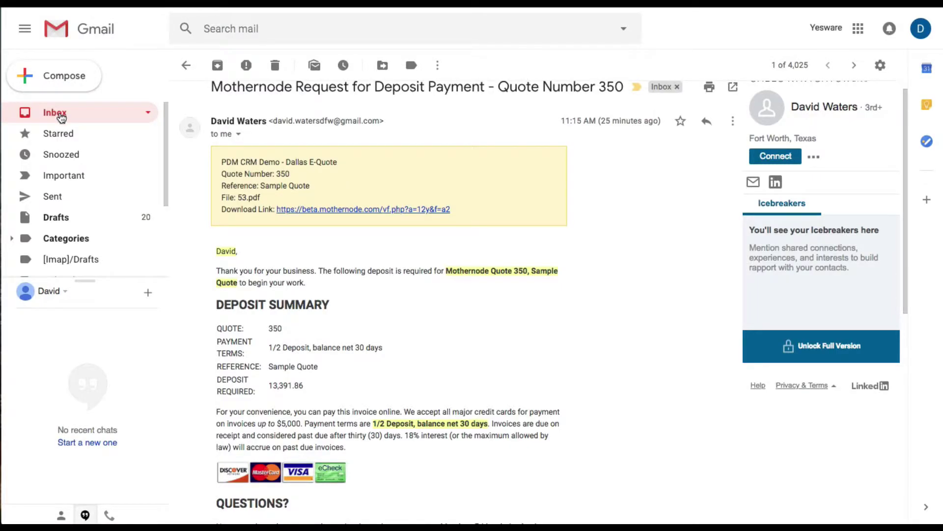
# Step: Open the Quote Number 351 deposit request email from the Gmail inbox and read it
pyautogui.click(60, 115)
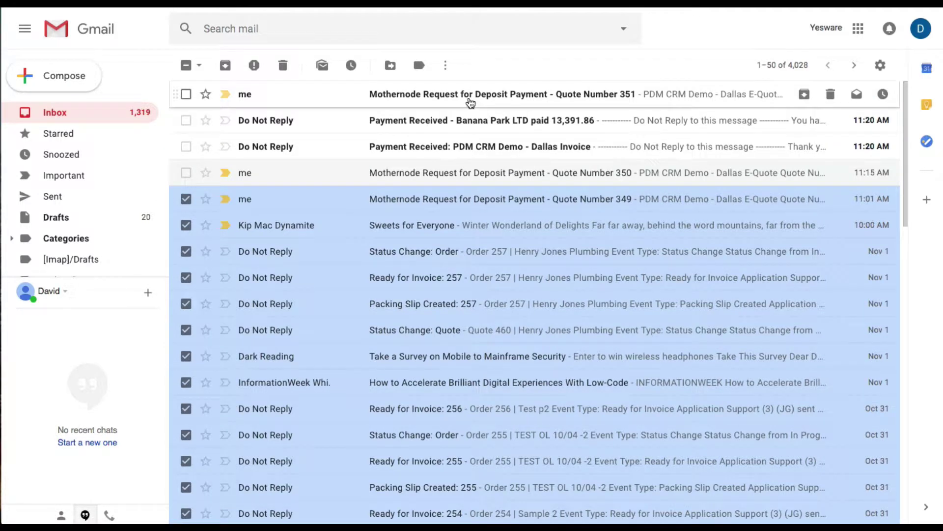
pyautogui.click(471, 98)
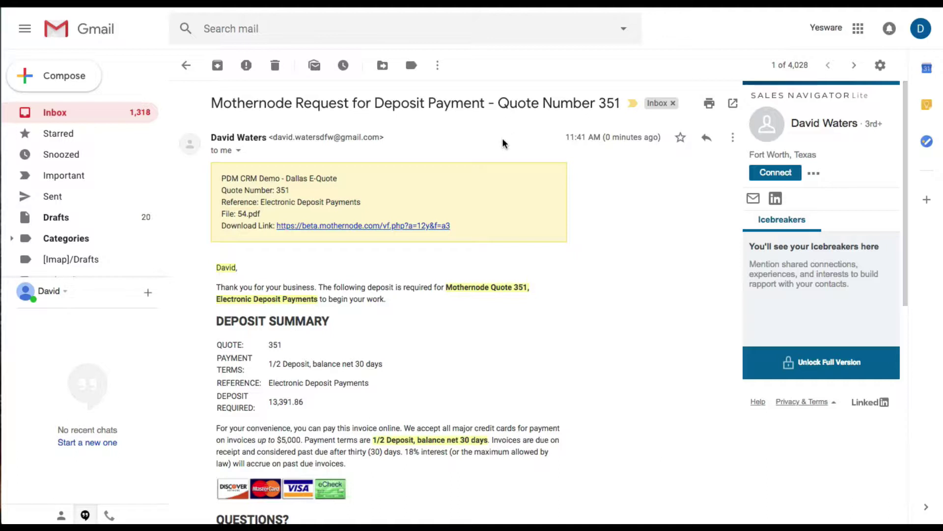
pyautogui.scroll(-1, 308, 290)
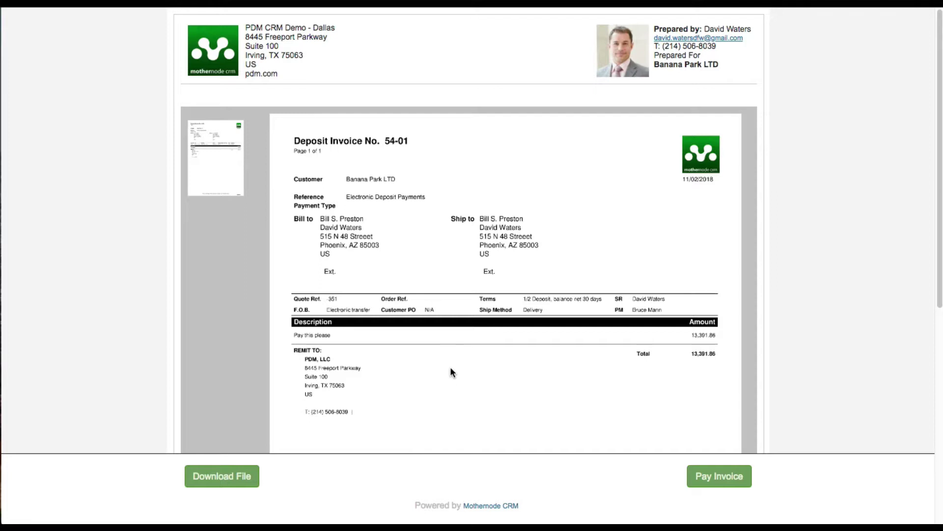
# Step: Open the payment form for invoice 54 and scroll down to the Secure Payment Method section
pyautogui.click(703, 482)
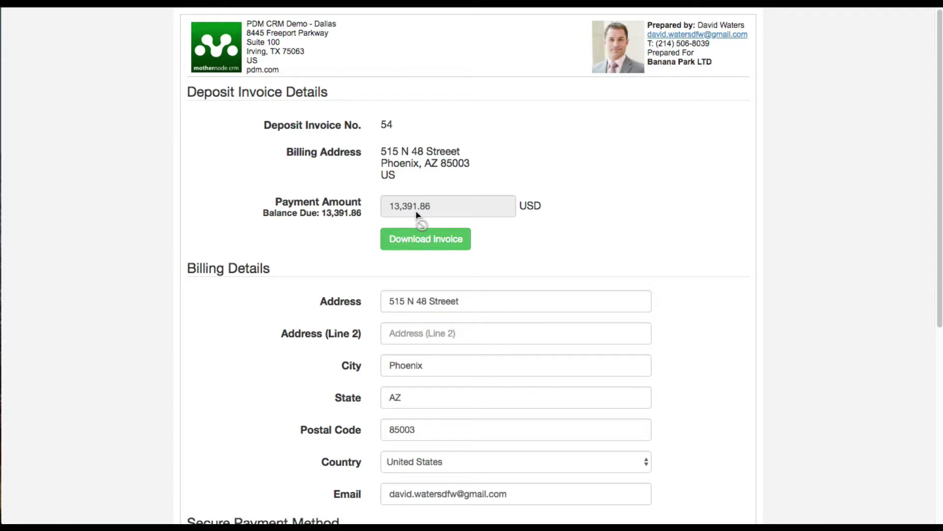
pyautogui.scroll(-1, 588, 204)
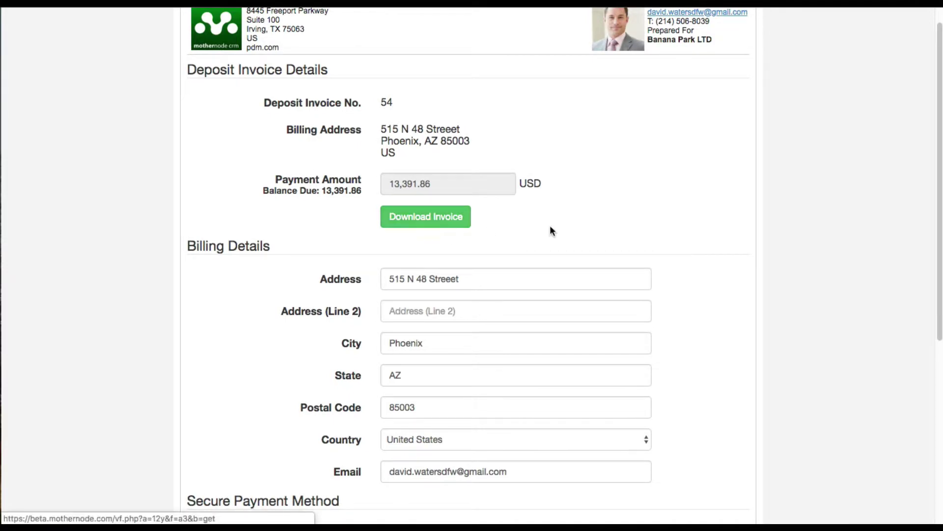
pyautogui.scroll(-2, 550, 229)
pyautogui.scroll(-1, 550, 229)
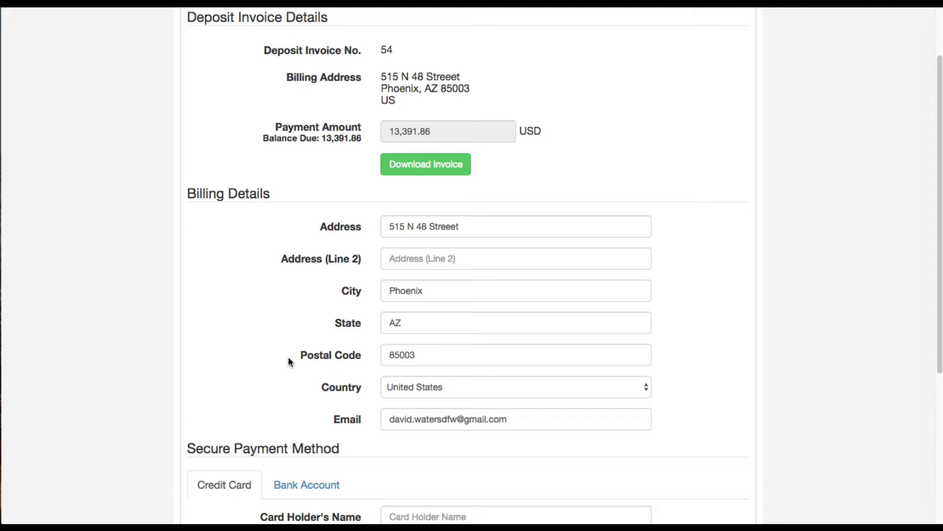
pyautogui.scroll(-1, 269, 351)
pyautogui.scroll(-10, 269, 350)
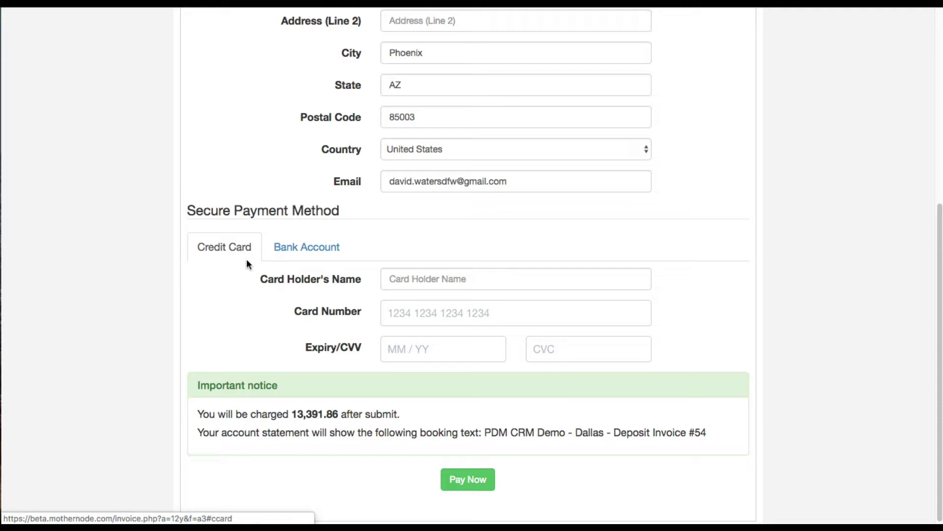
# Step: Switch the payment method from Bank Account to Credit Card and back to Bank Account
pyautogui.click(287, 252)
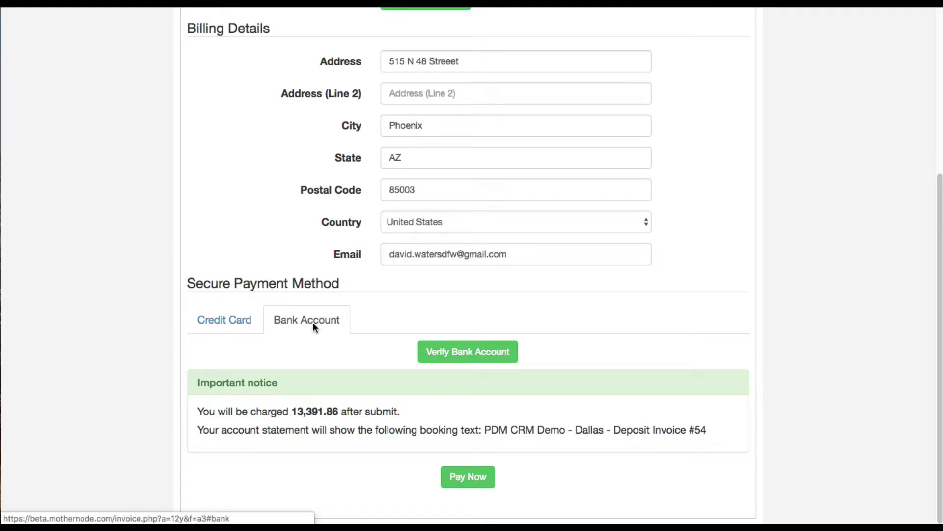
pyautogui.click(240, 321)
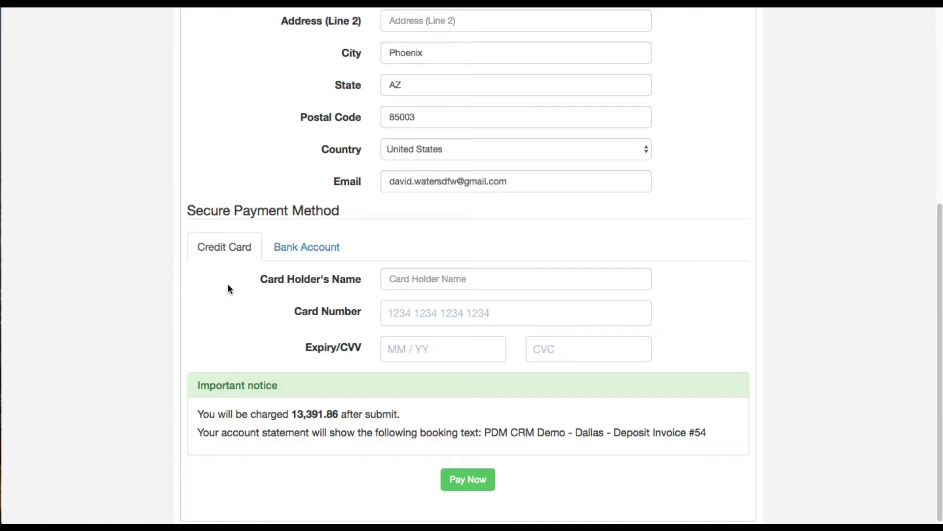
pyautogui.click(330, 253)
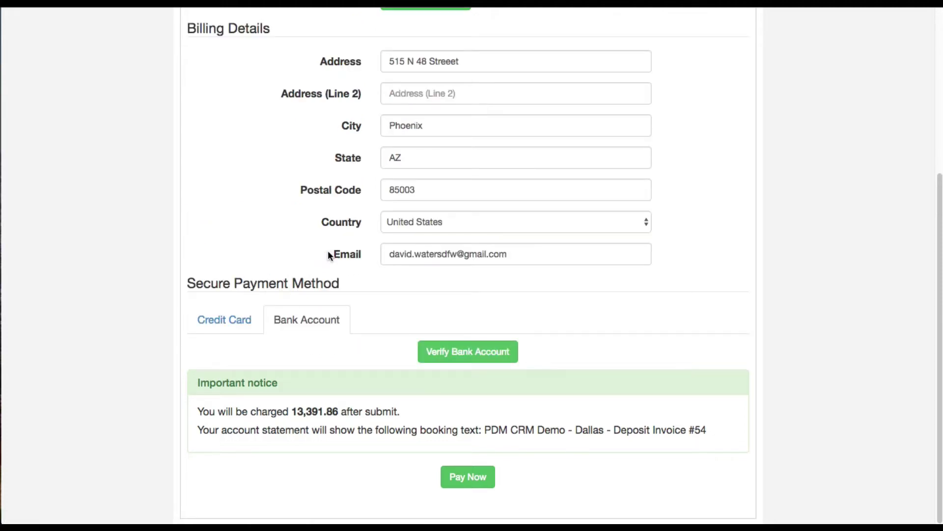
# Step: Start bank account verification in Plaid Link and choose Wells Fargo as the bank
pyautogui.click(463, 355)
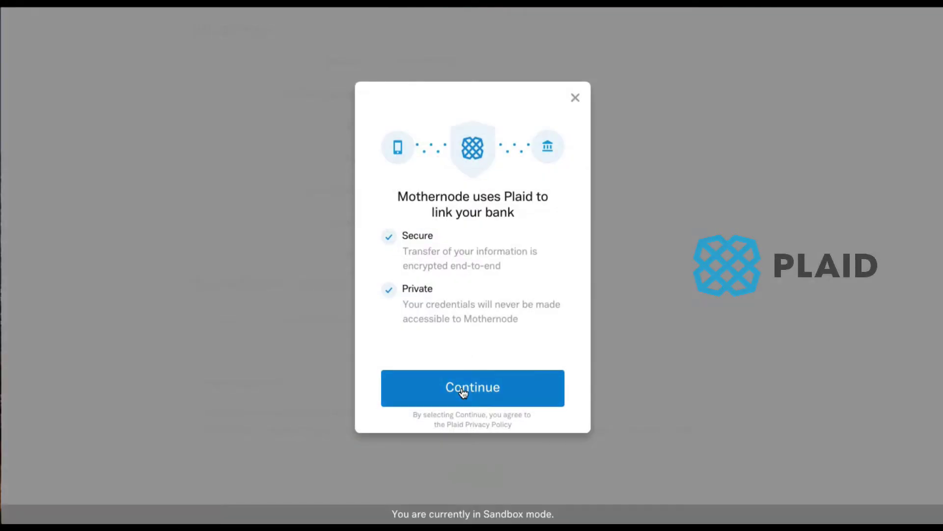
pyautogui.click(463, 391)
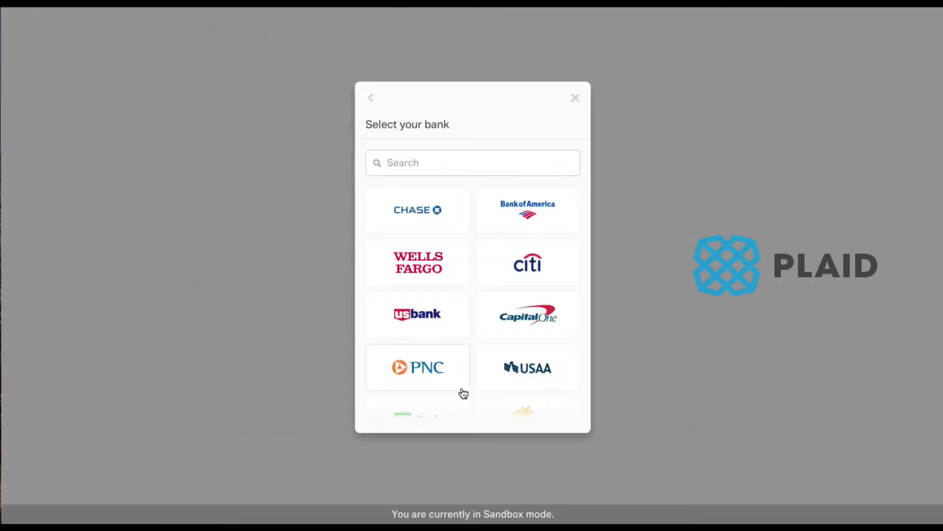
pyautogui.scroll(-1, 432, 286)
pyautogui.scroll(-4, 431, 286)
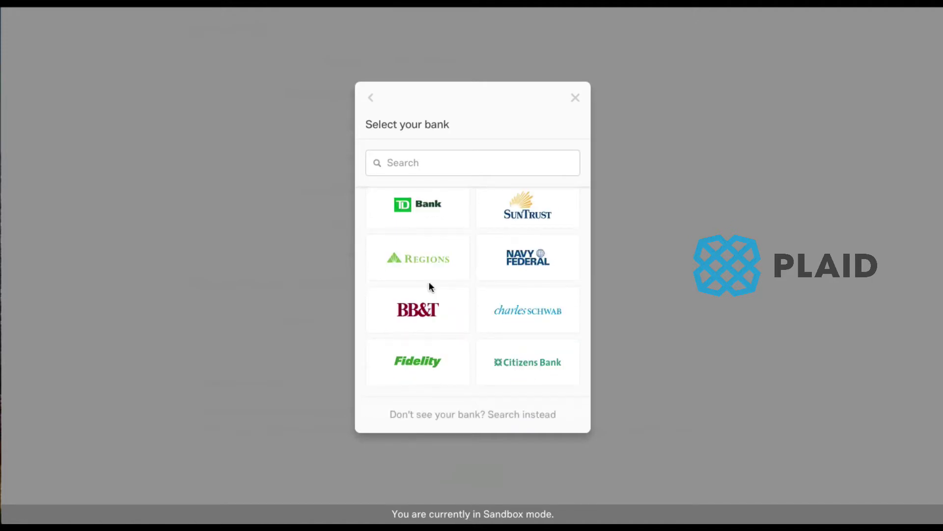
pyautogui.scroll(5, 429, 284)
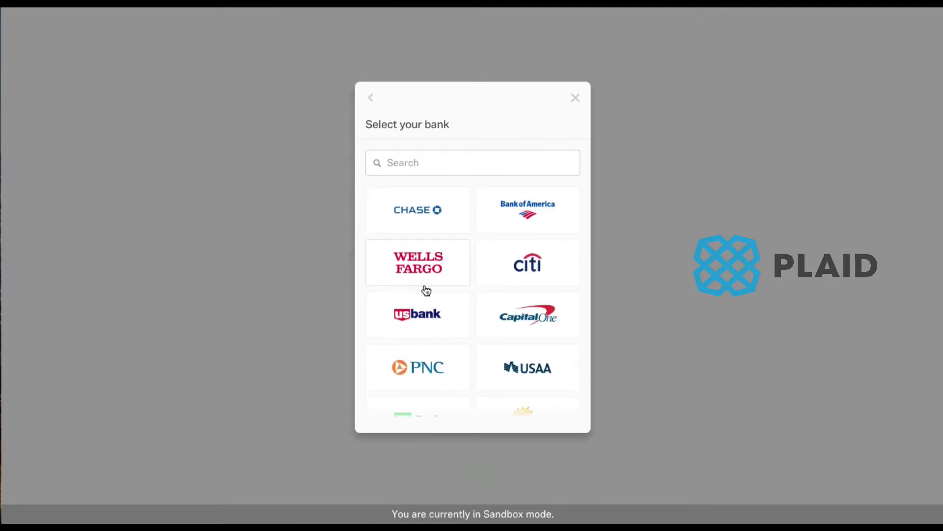
pyautogui.click(410, 277)
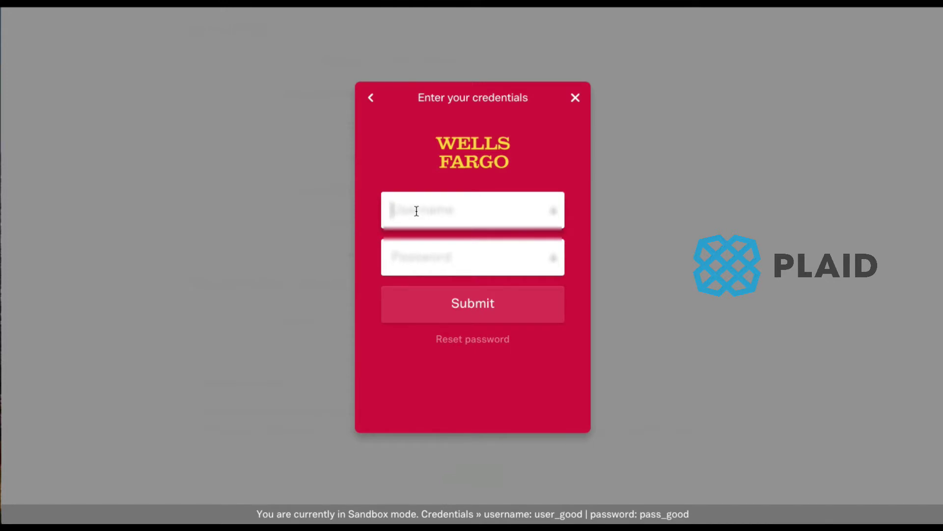
# Step: Log in with the sandbox username and password and link the Plaid Saving account
pyautogui.write('user_good')
pyautogui.press('Tab')
pyautogui.write('pass_good')
pyautogui.click(476, 312)
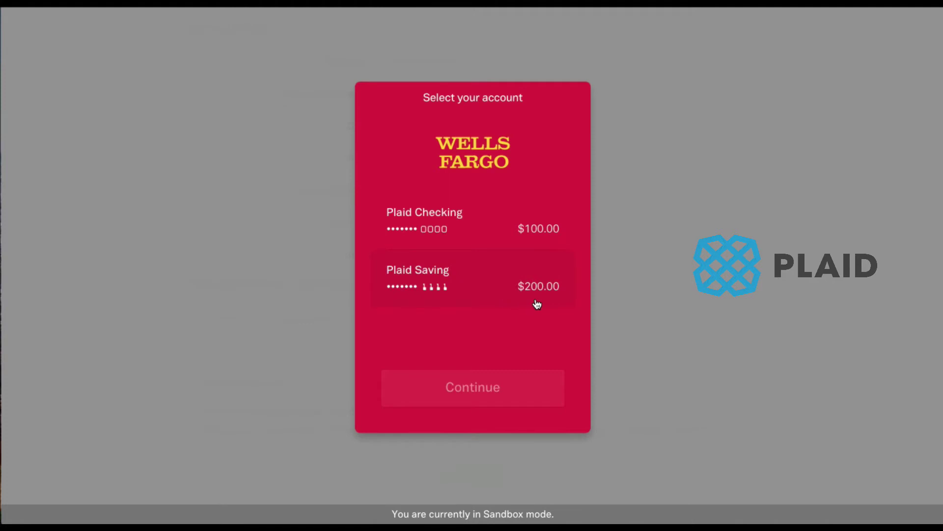
pyautogui.click(460, 290)
pyautogui.click(472, 388)
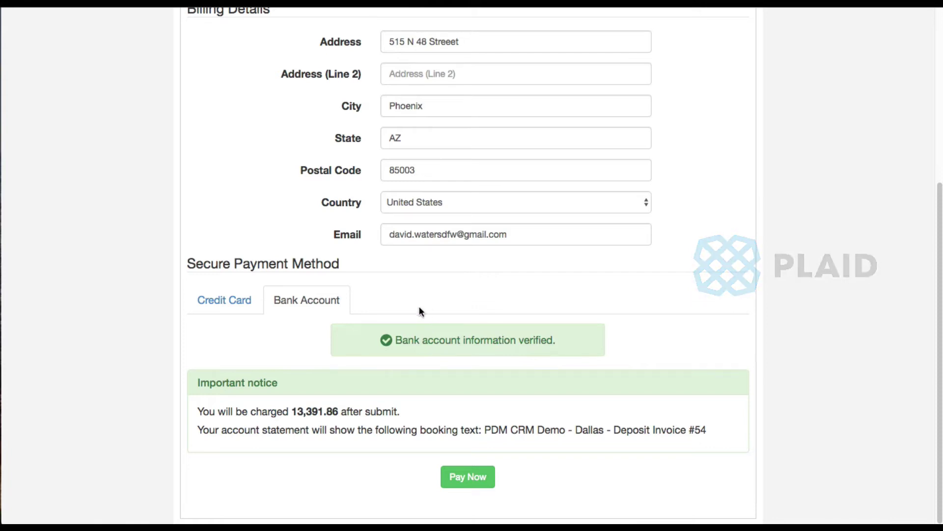
# Step: Switch to Credit Card and enter the card holder's name, card number, expiry 10/21 and CVC
pyautogui.click(225, 302)
pyautogui.scroll(-1, 225, 304)
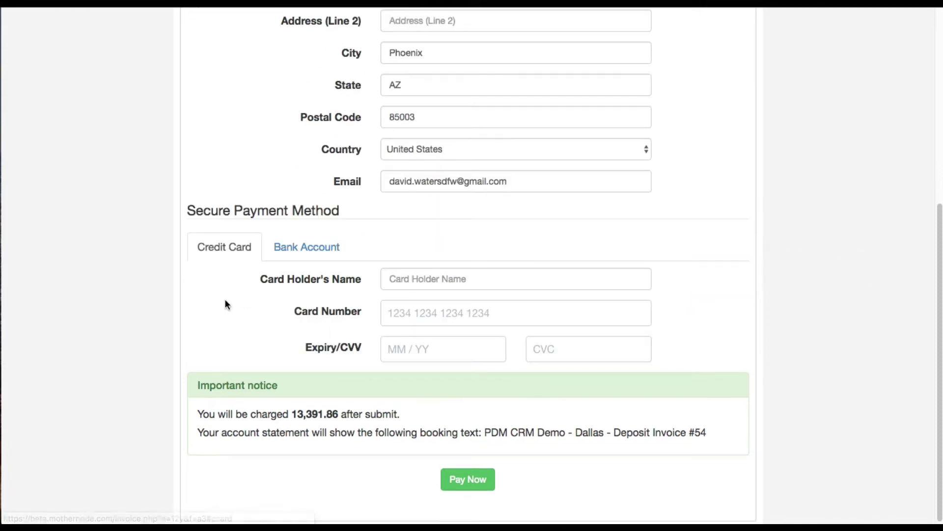
pyautogui.click(389, 283)
pyautogui.write('Ken')
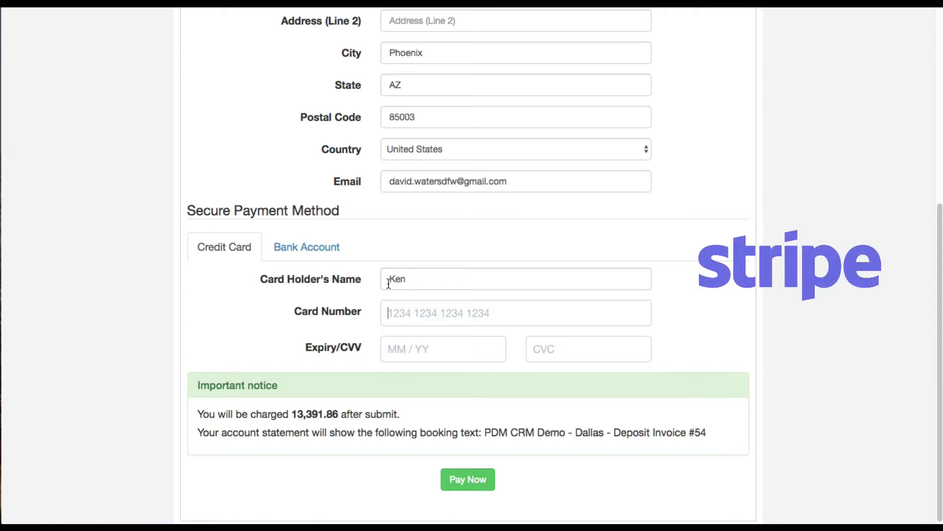
pyautogui.write('5555555555554444')
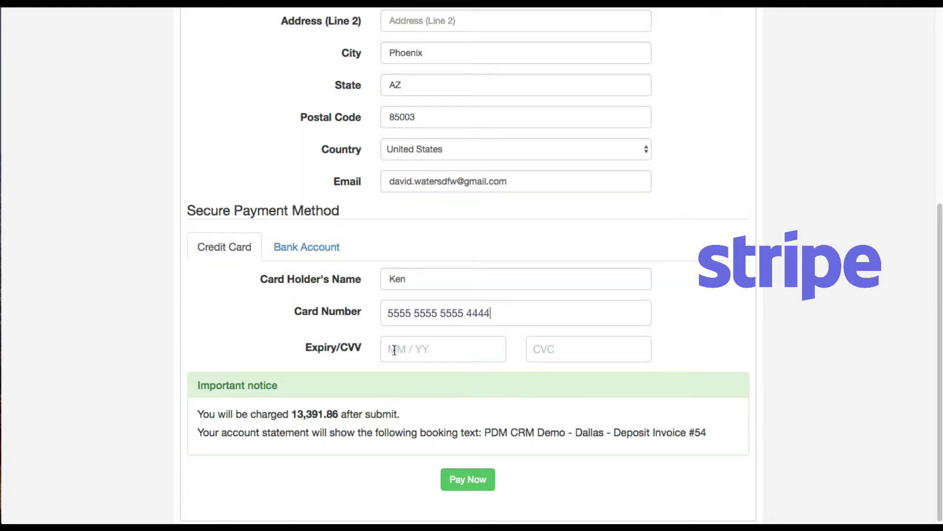
pyautogui.click(394, 350)
pyautogui.write('1021123')
# Step: Submit the 13,391.86 card payment with Pay Now
pyautogui.click(467, 480)
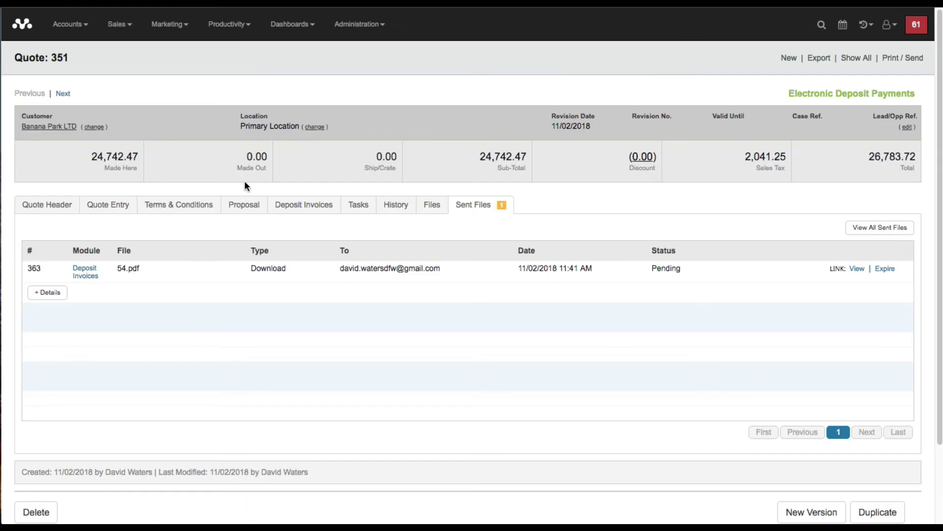
# Step: View Quote 351's header to confirm the 13,391.86 credit-card deposit is recorded as received
pyautogui.click(53, 210)
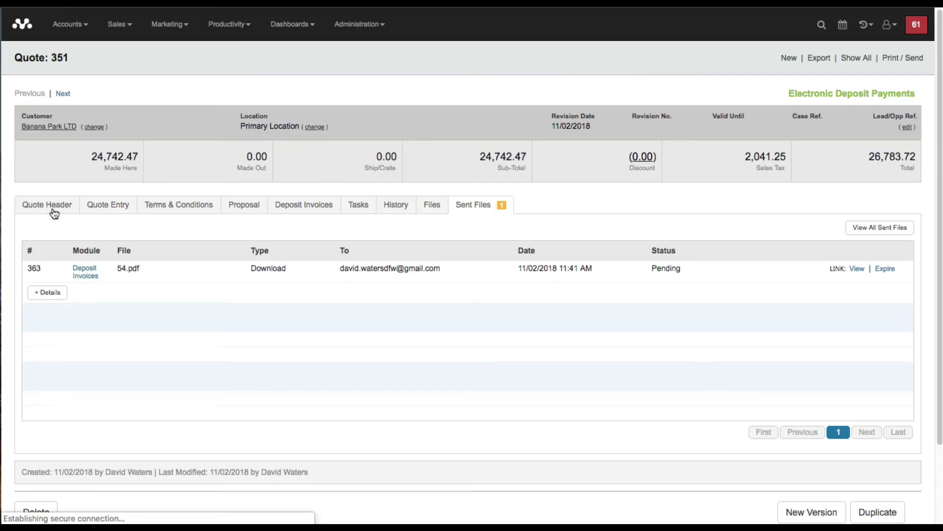